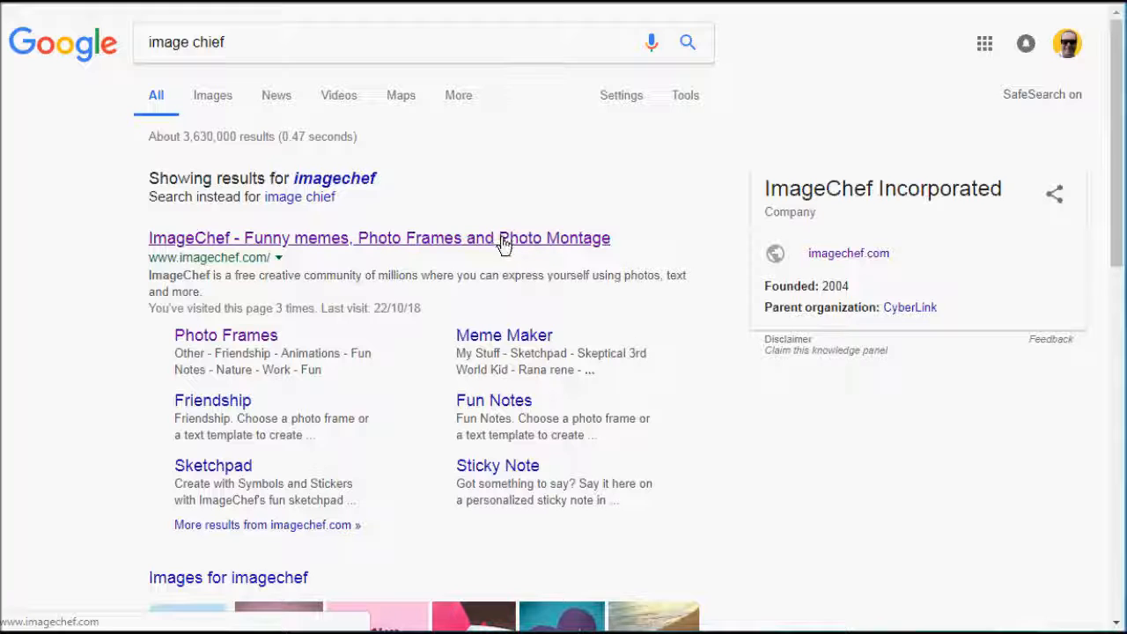
# - Open the ImageChef website from the search results and show its text templates
pyautogui.click(503, 245)
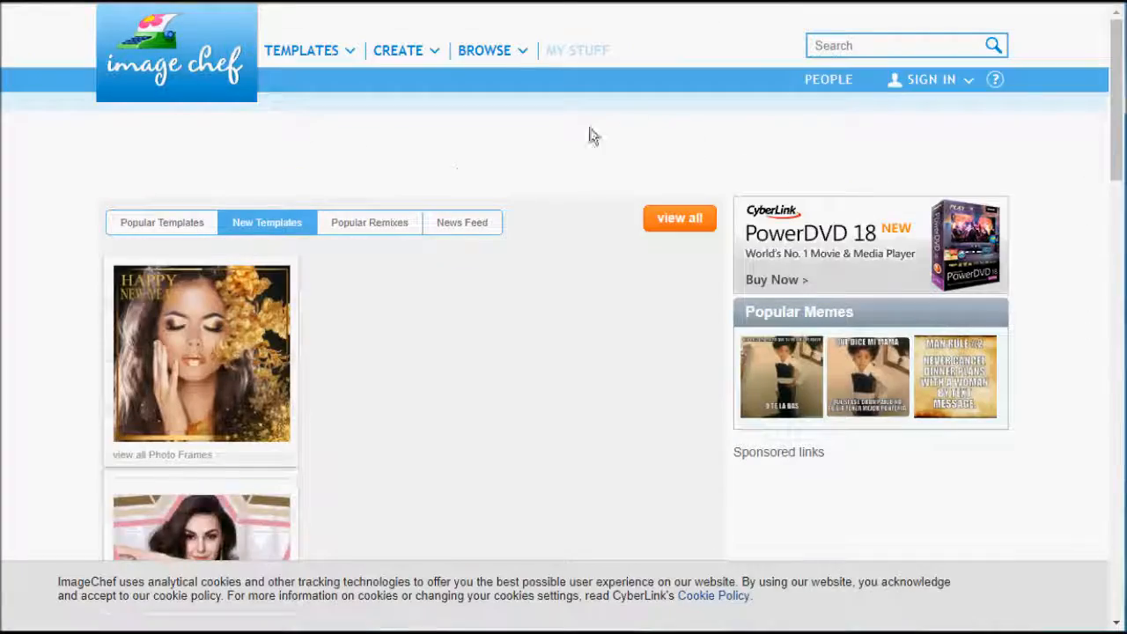
pyautogui.scroll(-10, 495, 315)
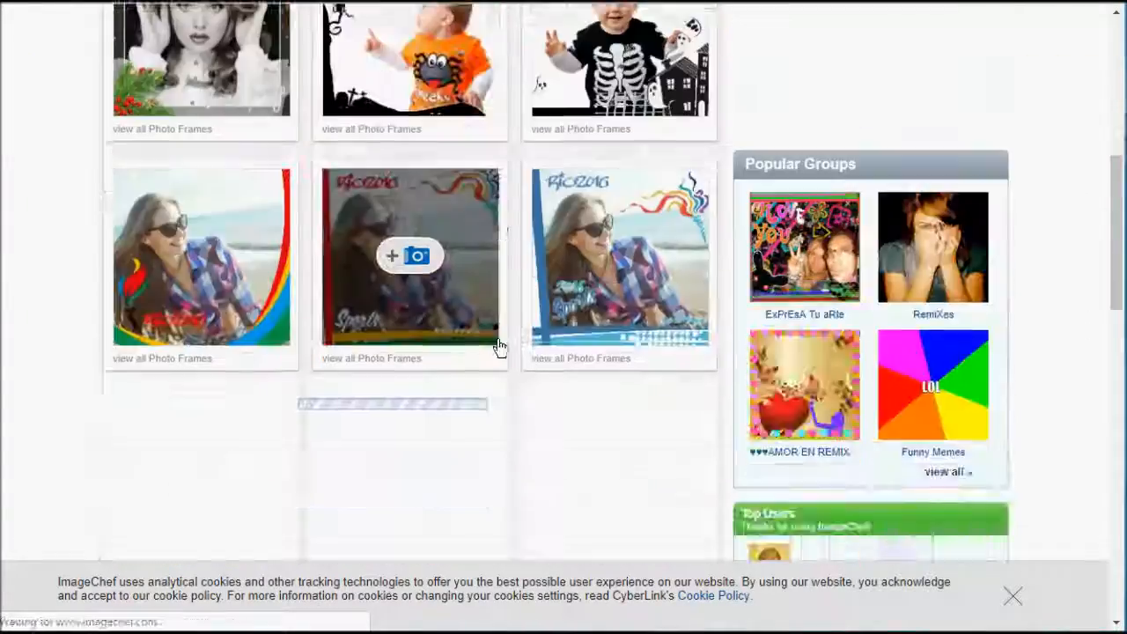
pyautogui.scroll(10, 499, 350)
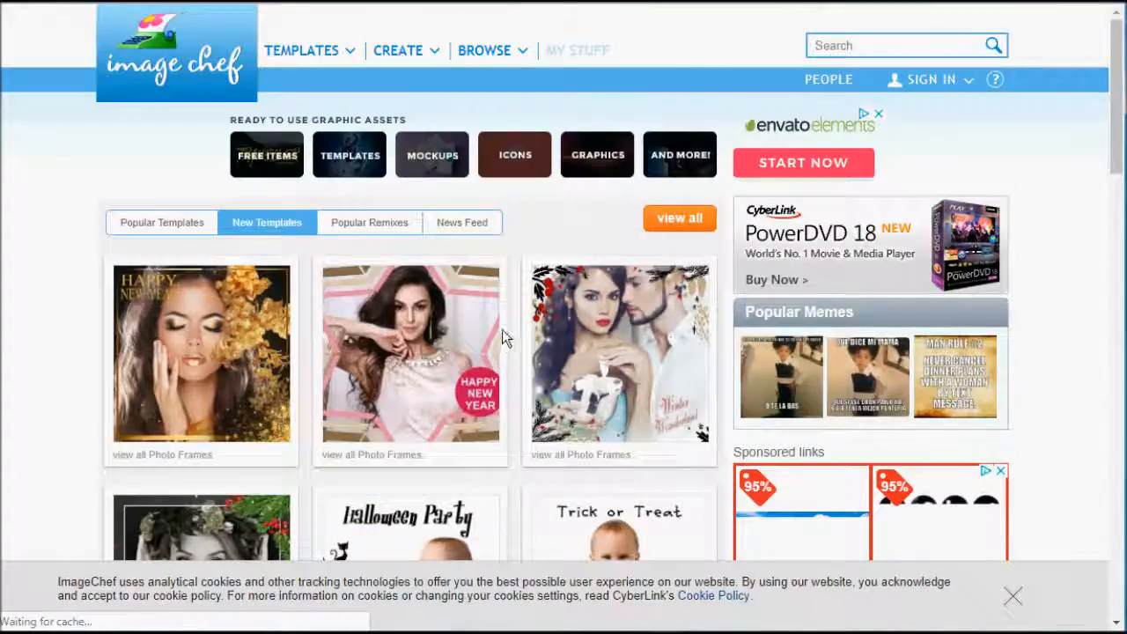
pyautogui.click(345, 55)
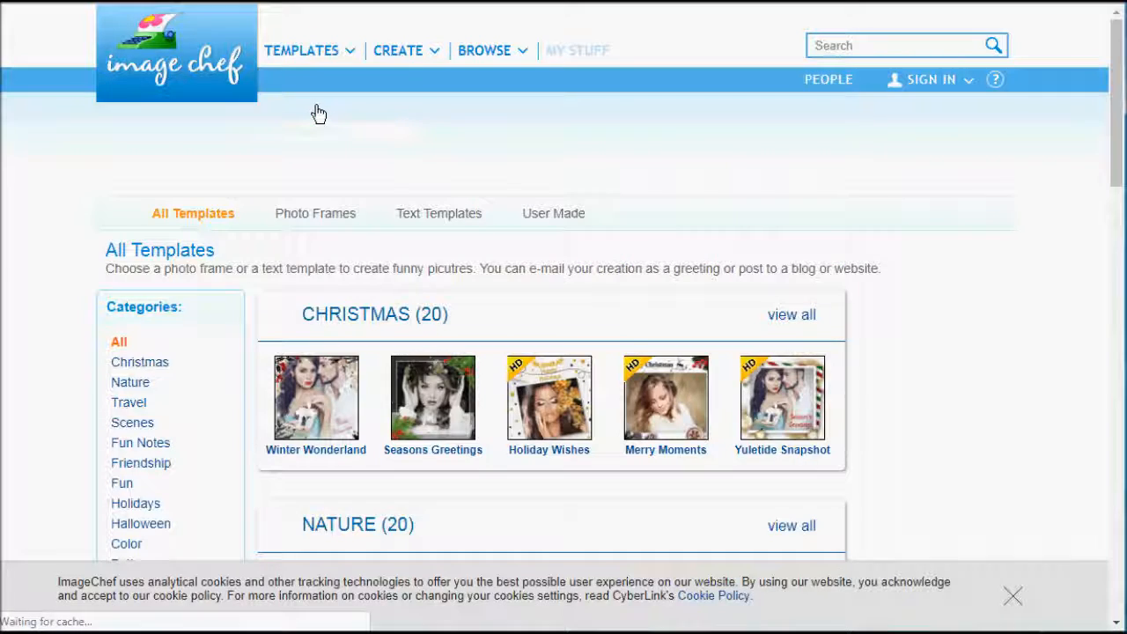
pyautogui.moveTo(324, 61)
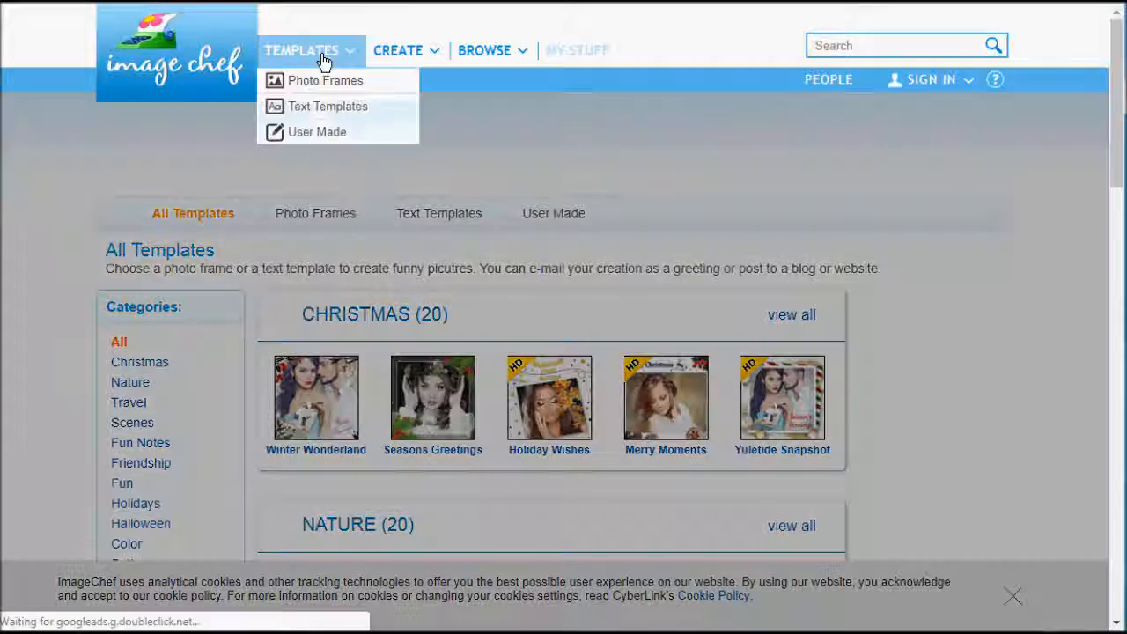
pyautogui.click(327, 107)
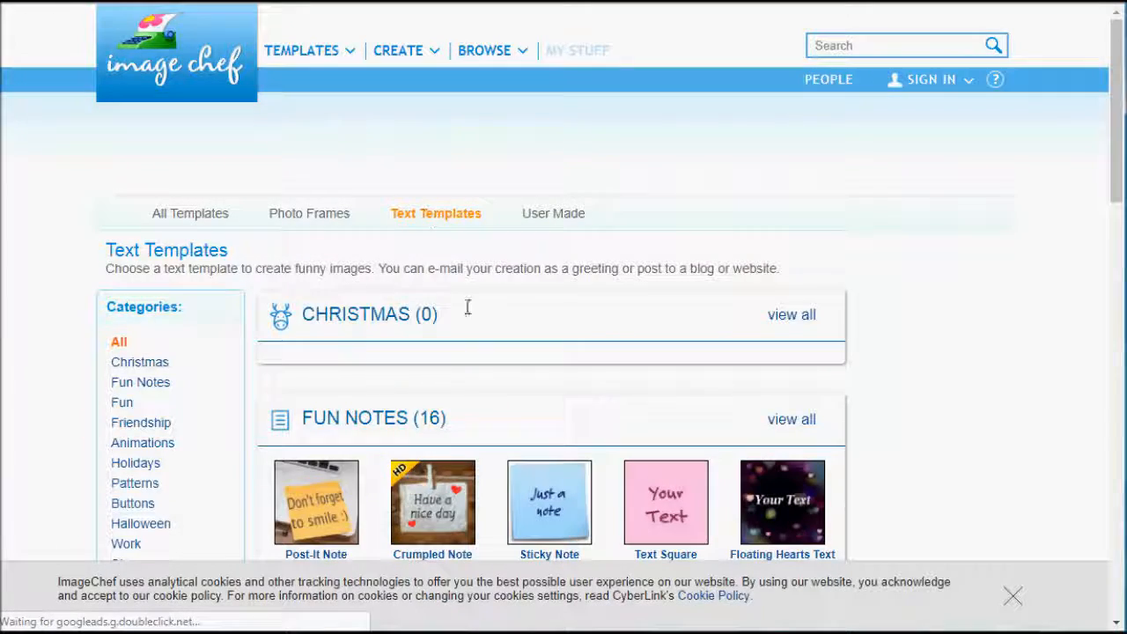
# - Browse the text template categories and open the Post-It Note template from Fun Notes
pyautogui.scroll(-5, 600, 353)
pyautogui.scroll(-1, 598, 351)
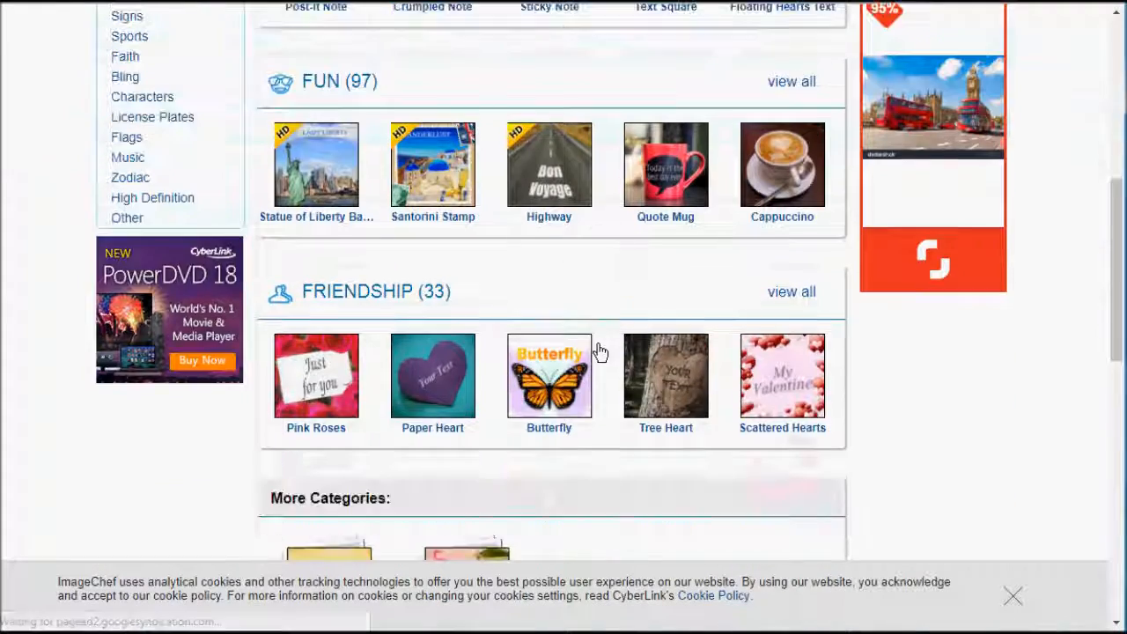
pyautogui.scroll(2, 596, 349)
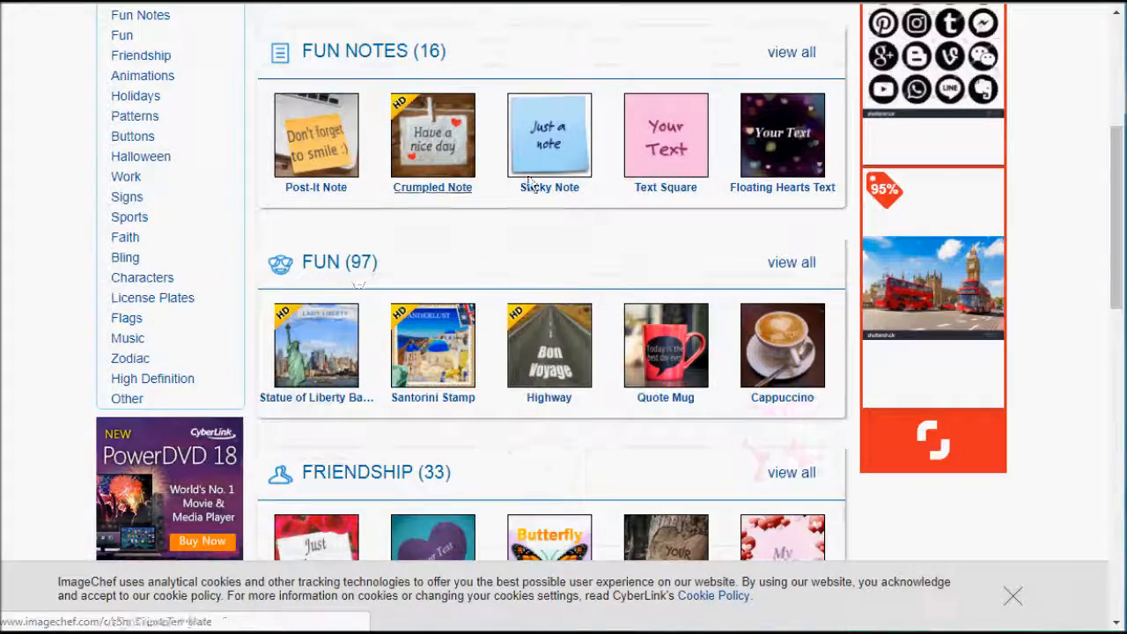
pyautogui.scroll(-1, 361, 381)
pyautogui.scroll(-2, 523, 361)
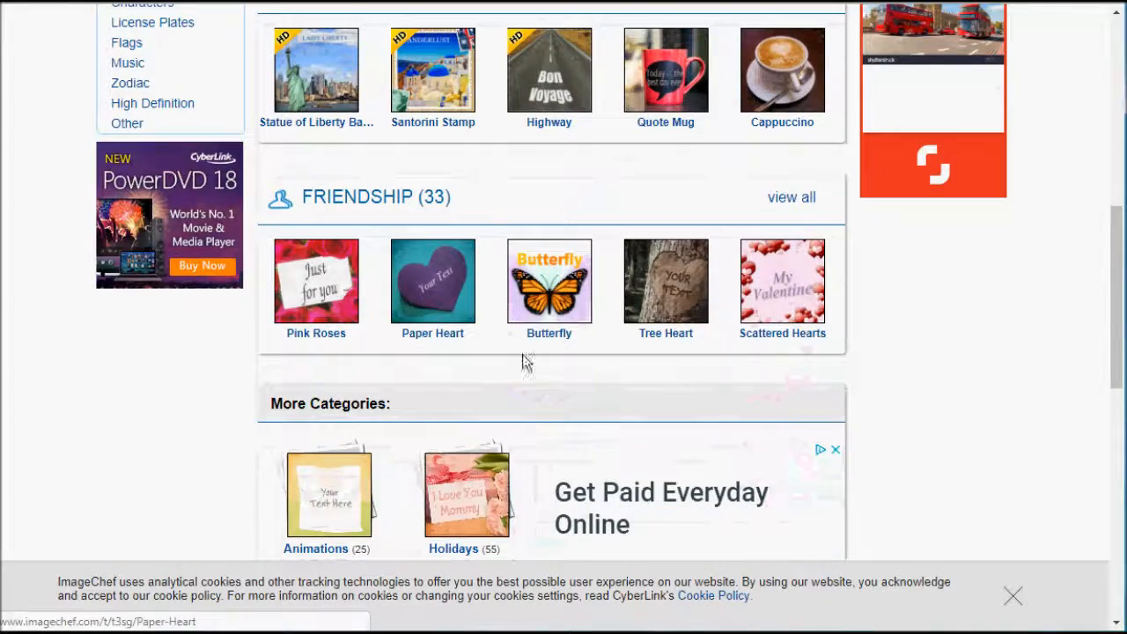
pyautogui.scroll(3, 664, 347)
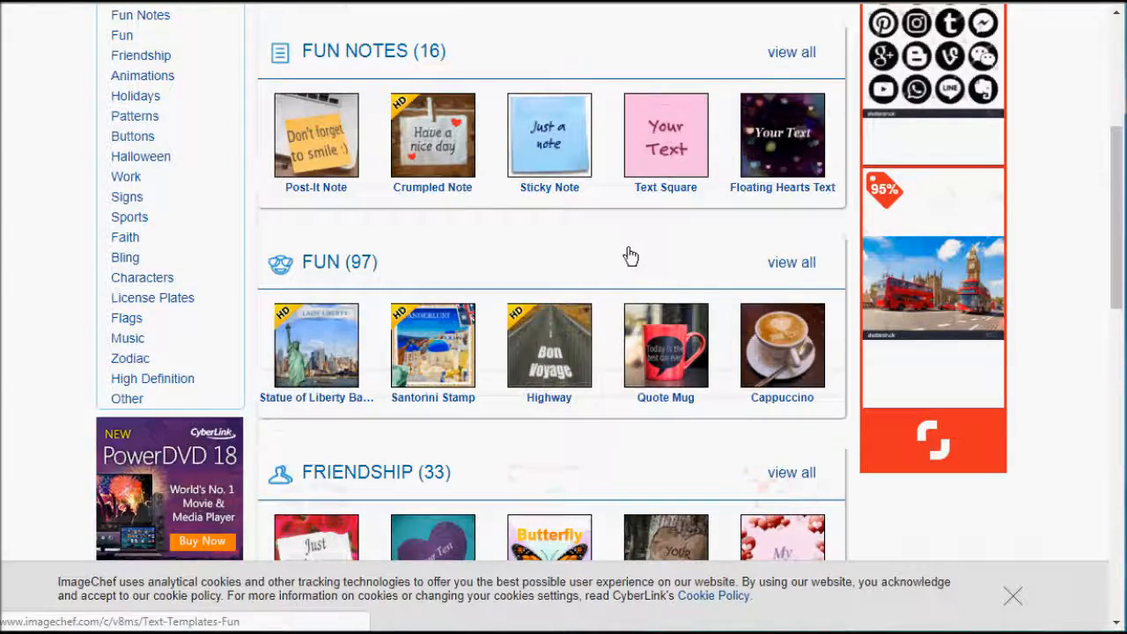
pyautogui.click(307, 154)
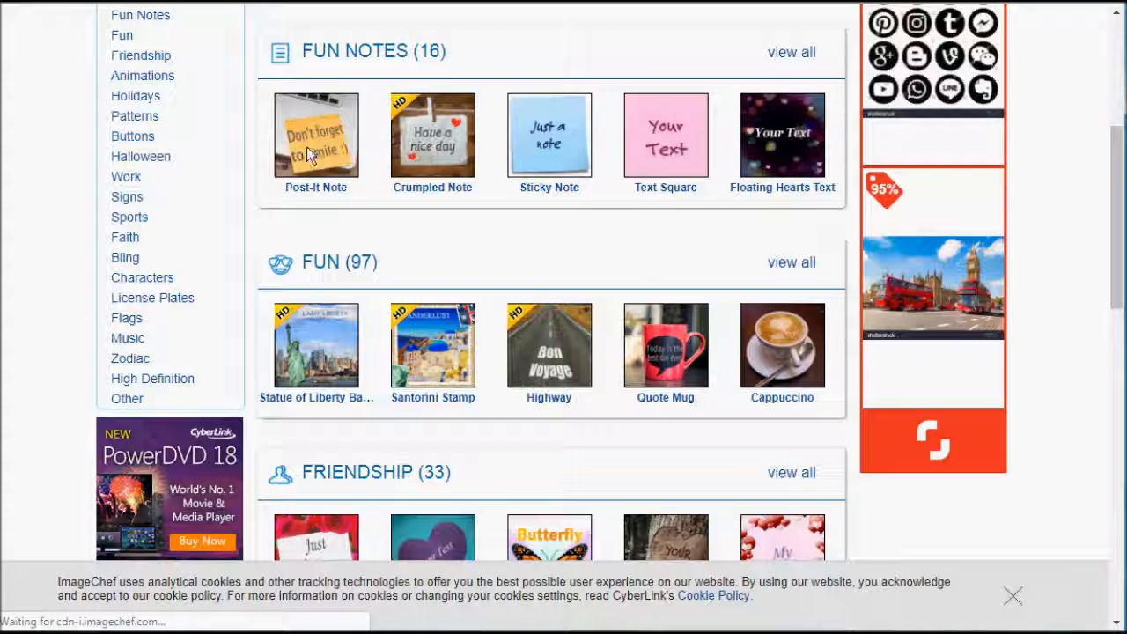
# - Replace the note's text with "Gwaith TGCH" followed by the teacher's title and surname, and preview the image
pyautogui.scroll(-2, 476, 254)
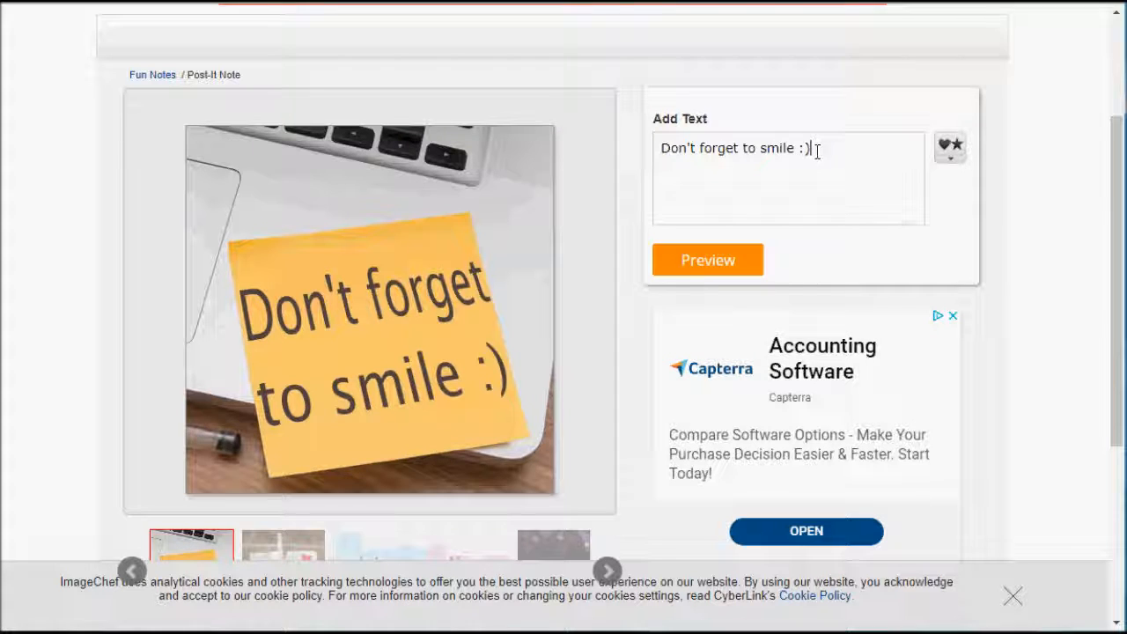
pyautogui.moveTo(814, 147); pyautogui.dragTo(623, 145)
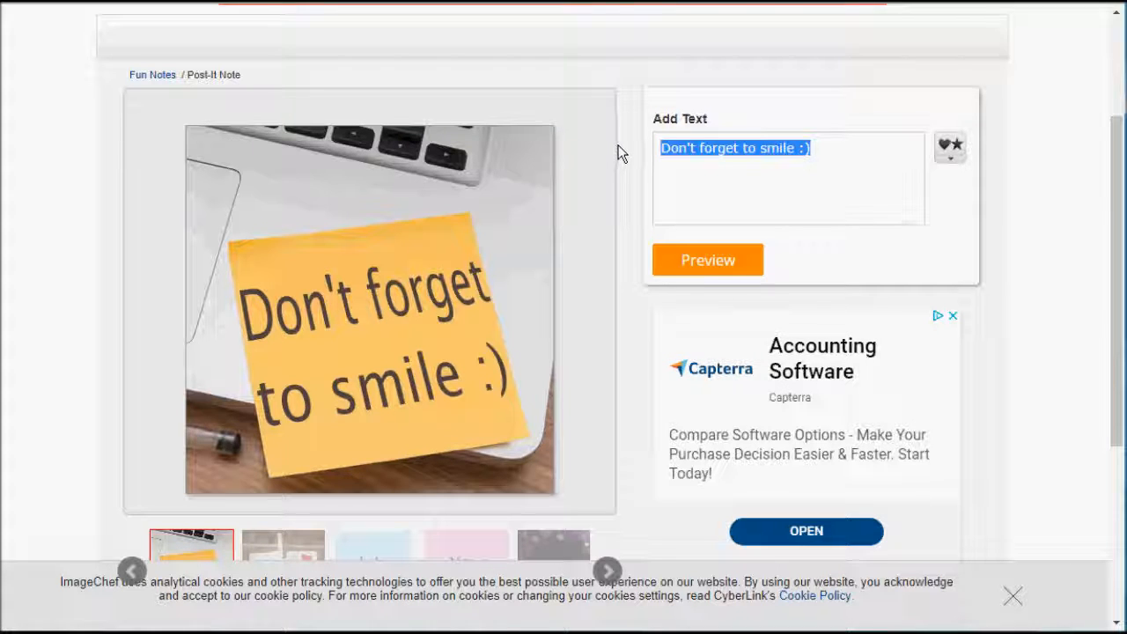
pyautogui.write('Gwaith TGC')
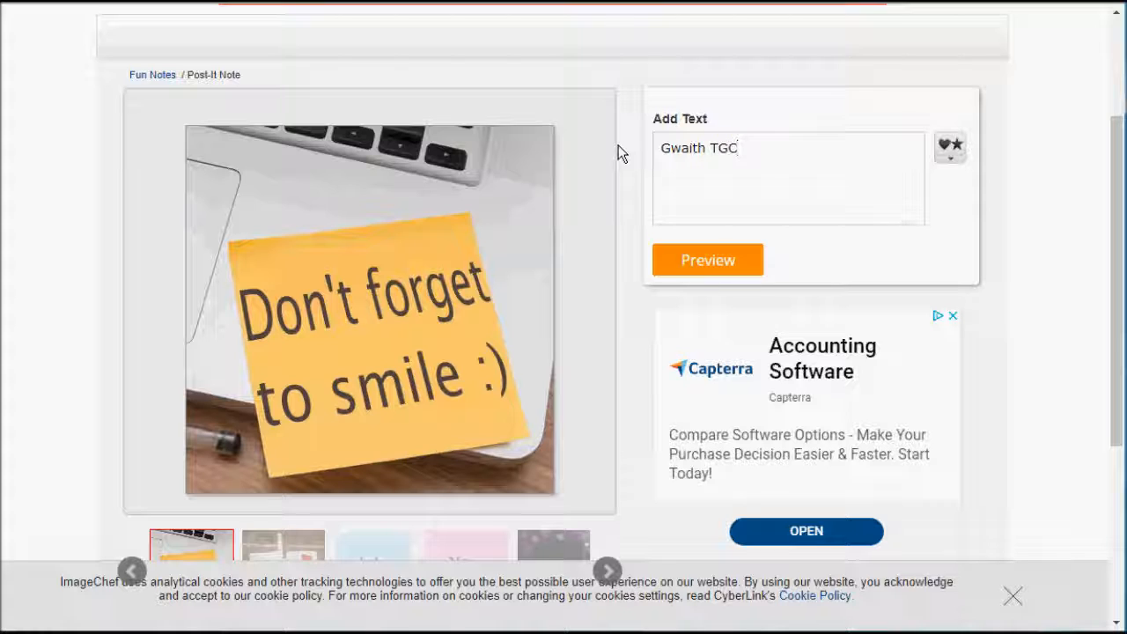
pyautogui.write('H MR MATHIAS')
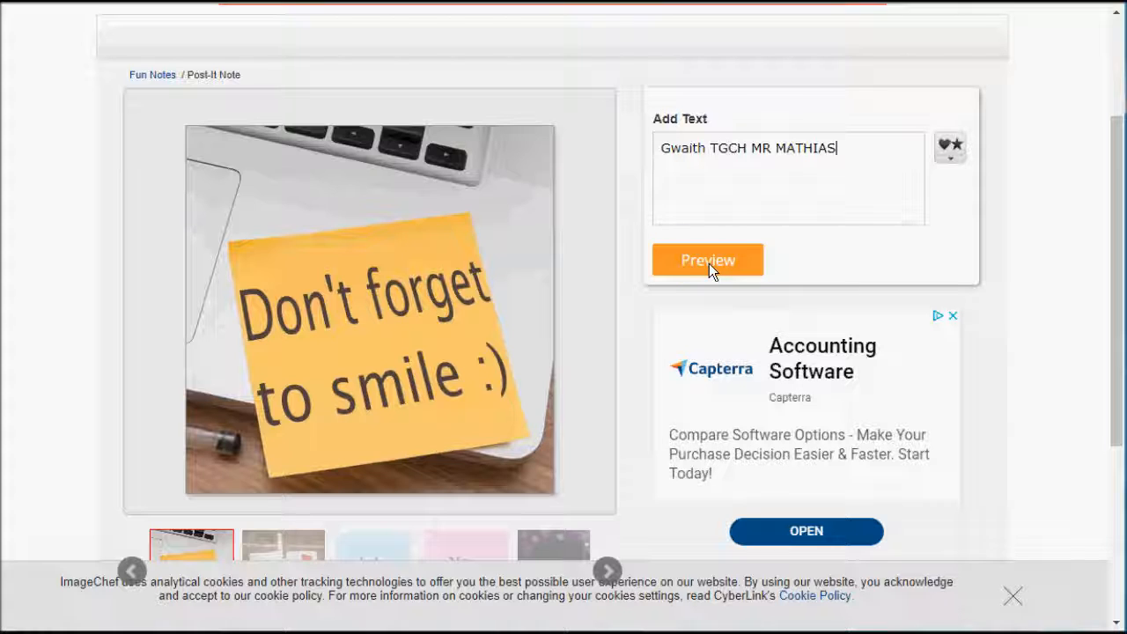
pyautogui.click(709, 264)
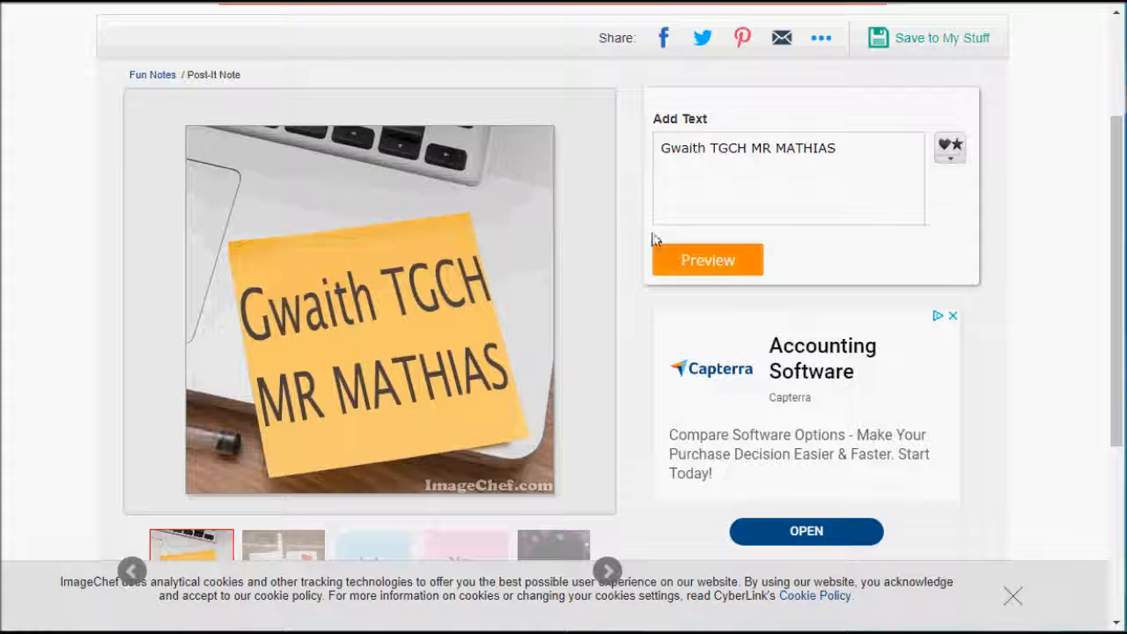
# - Copy the generated Post-It note image to the clipboard
pyautogui.rightClick(370, 309)
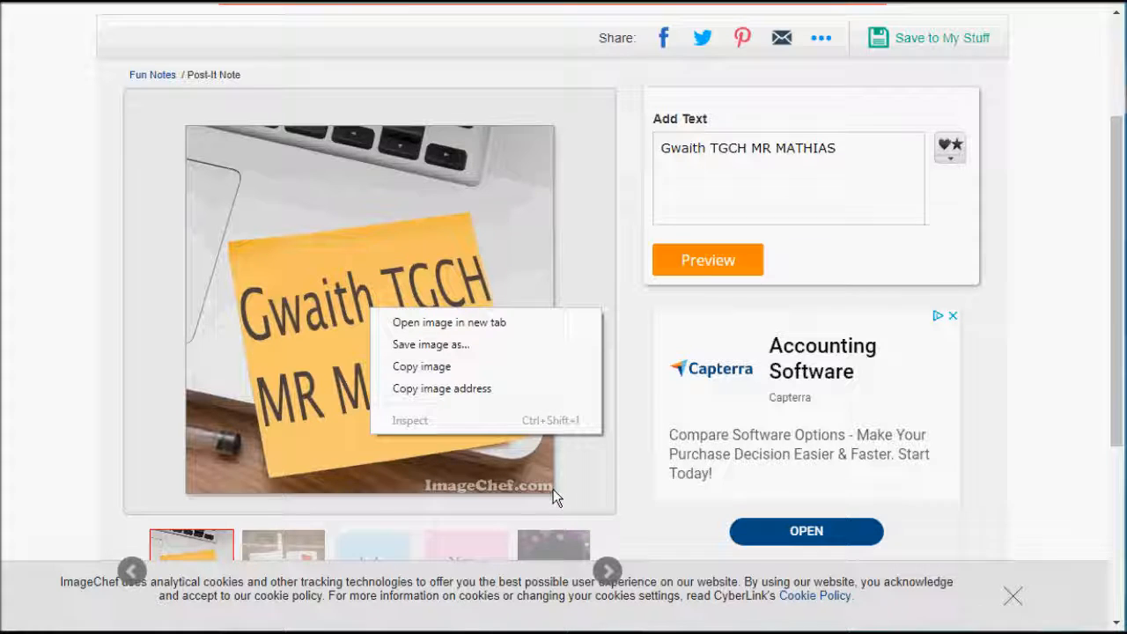
pyautogui.press('Escape')
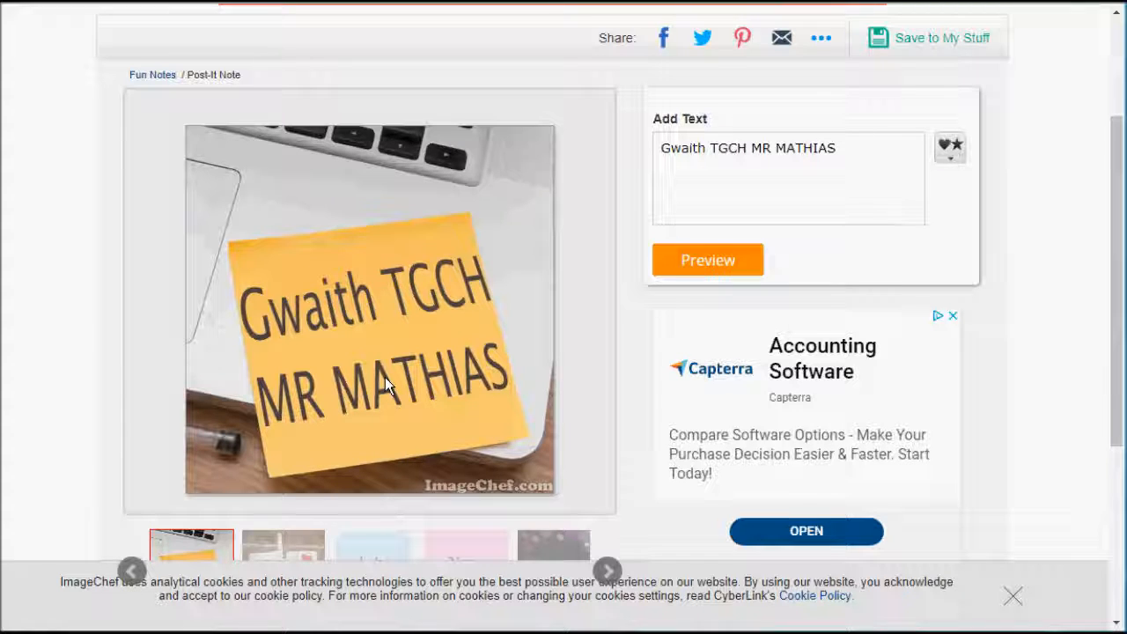
pyautogui.rightClick(362, 329)
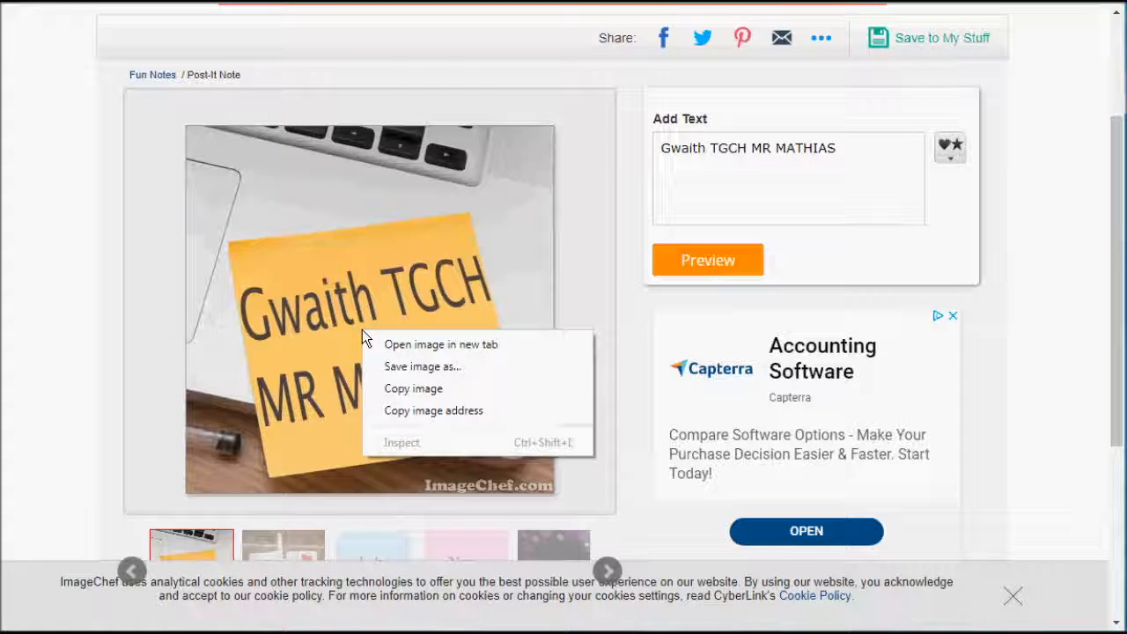
pyautogui.click(431, 390)
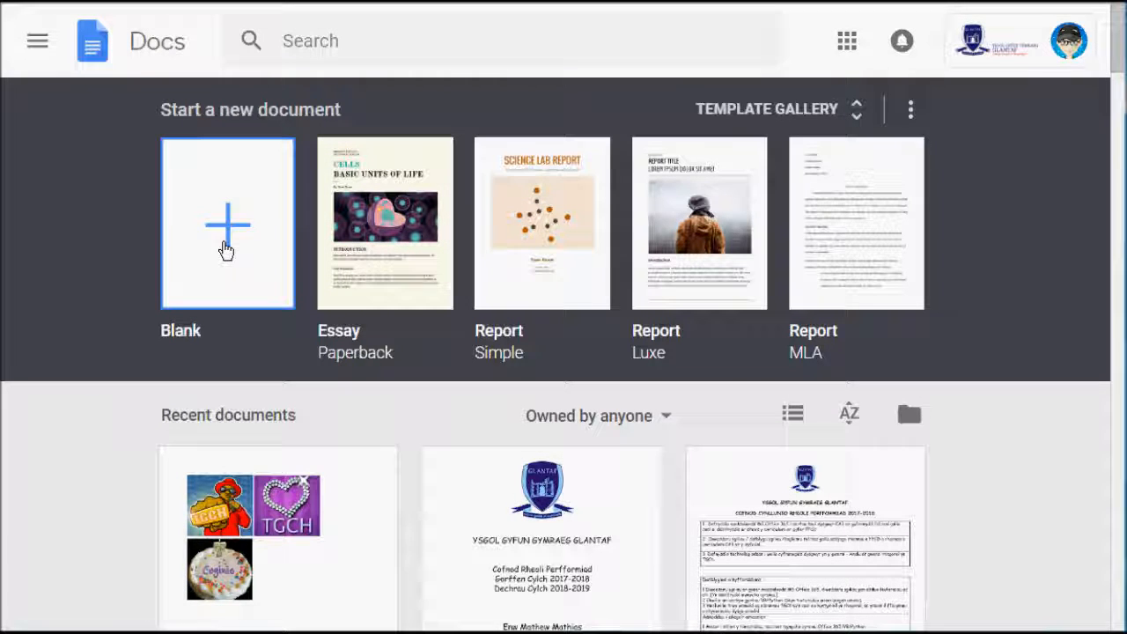
# - In Google Docs, open the recent untitled document containing the TGCH pictures and paste the note image after the cake picture
pyautogui.scroll(-2, 279, 291)
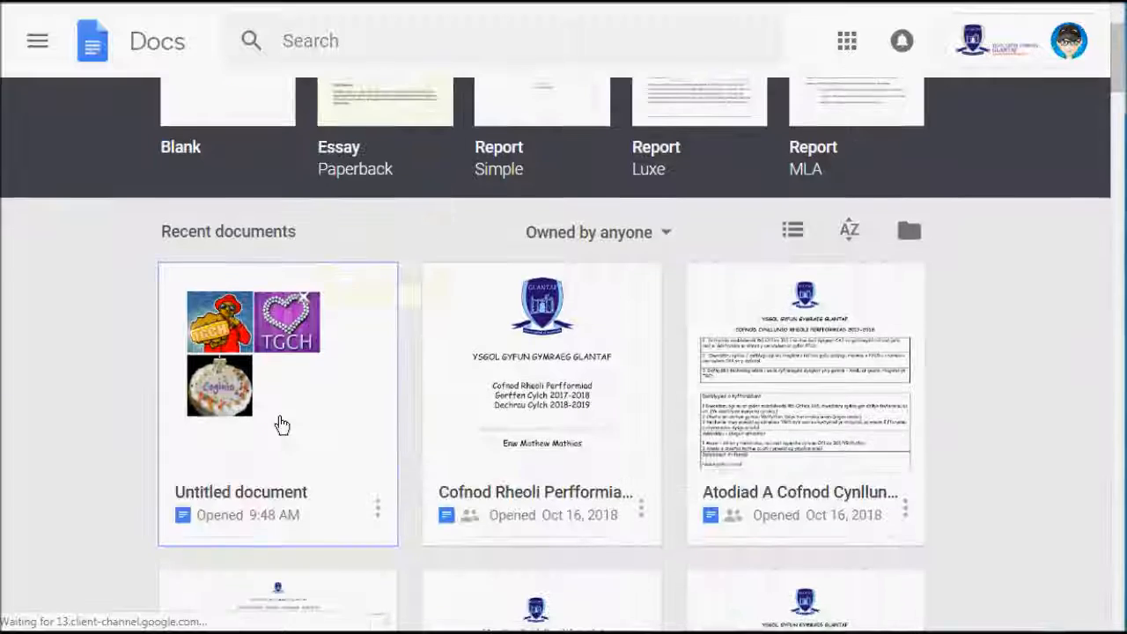
pyautogui.click(285, 388)
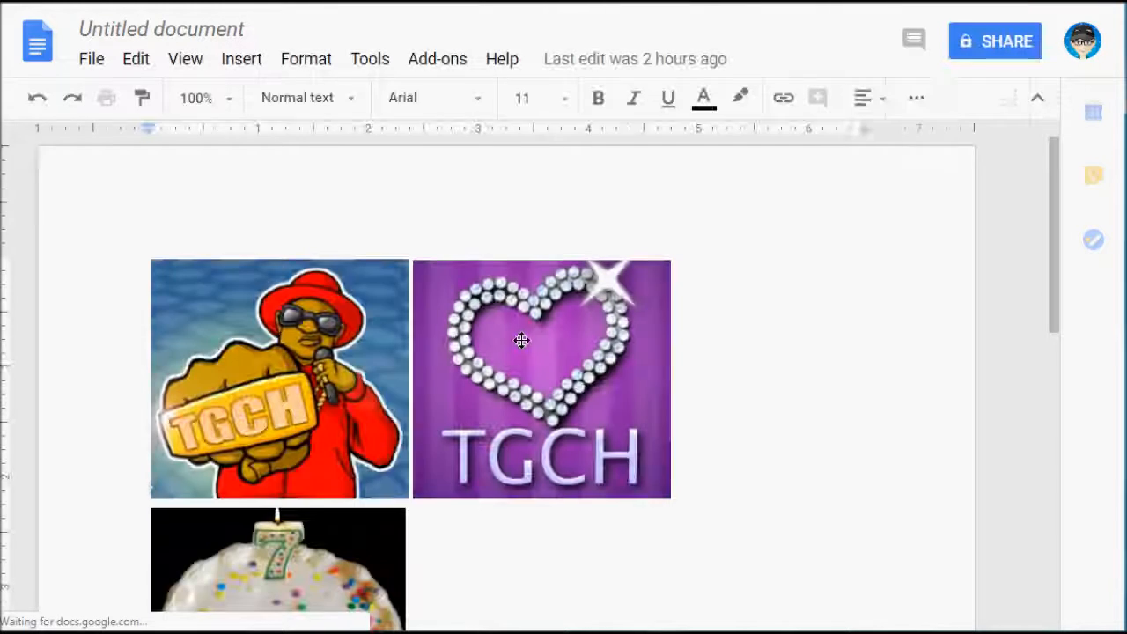
pyautogui.scroll(-3, 511, 388)
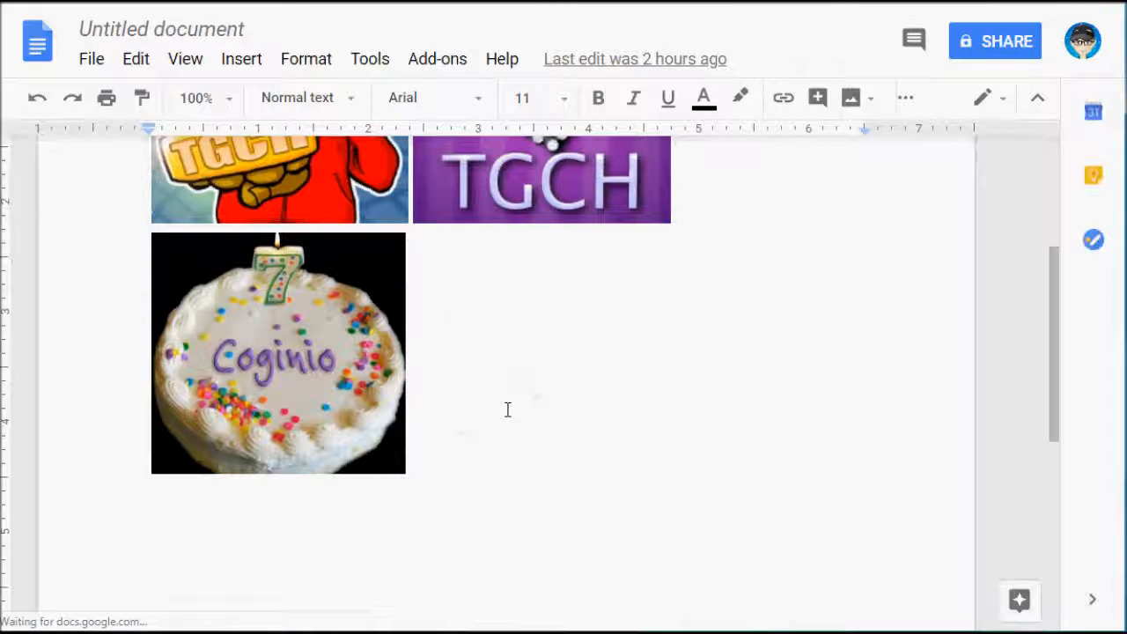
pyautogui.click(443, 313)
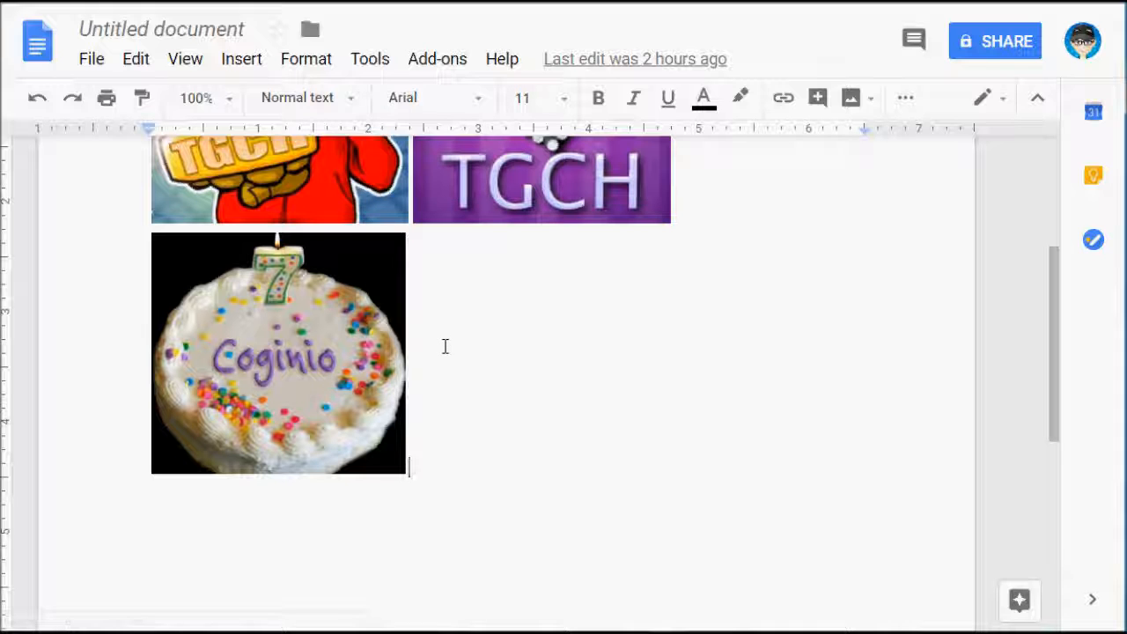
pyautogui.hotkey('ctrl', 'v')
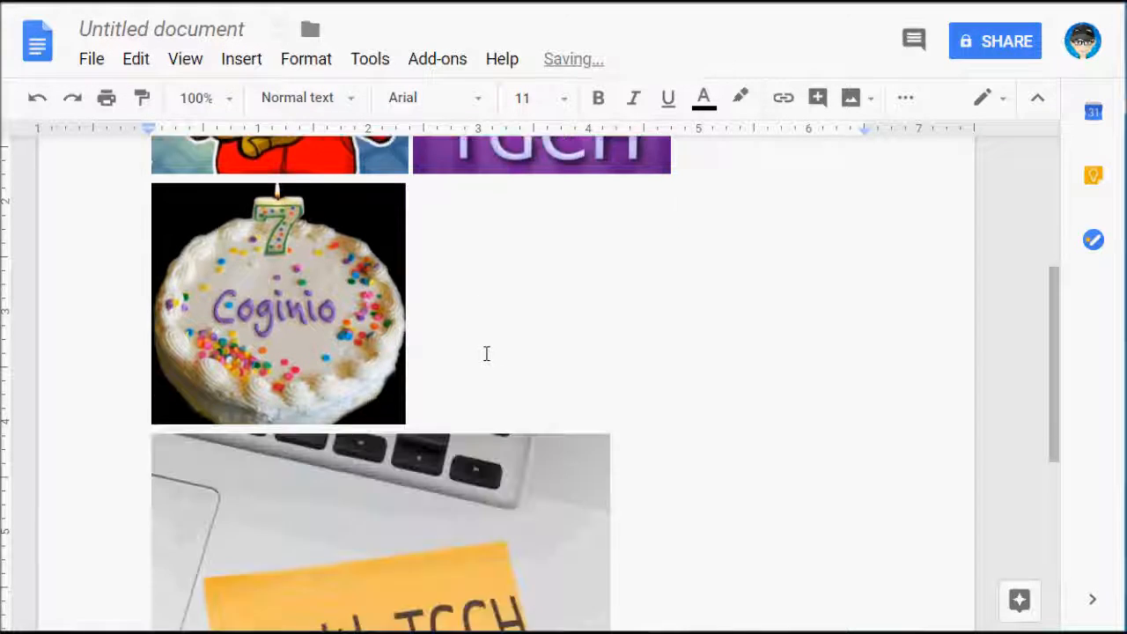
# - Crop the strip with the ImageChef.com watermark off the lower edge of the pasted note image
pyautogui.scroll(-2, 381, 385)
pyautogui.scroll(-1, 440, 403)
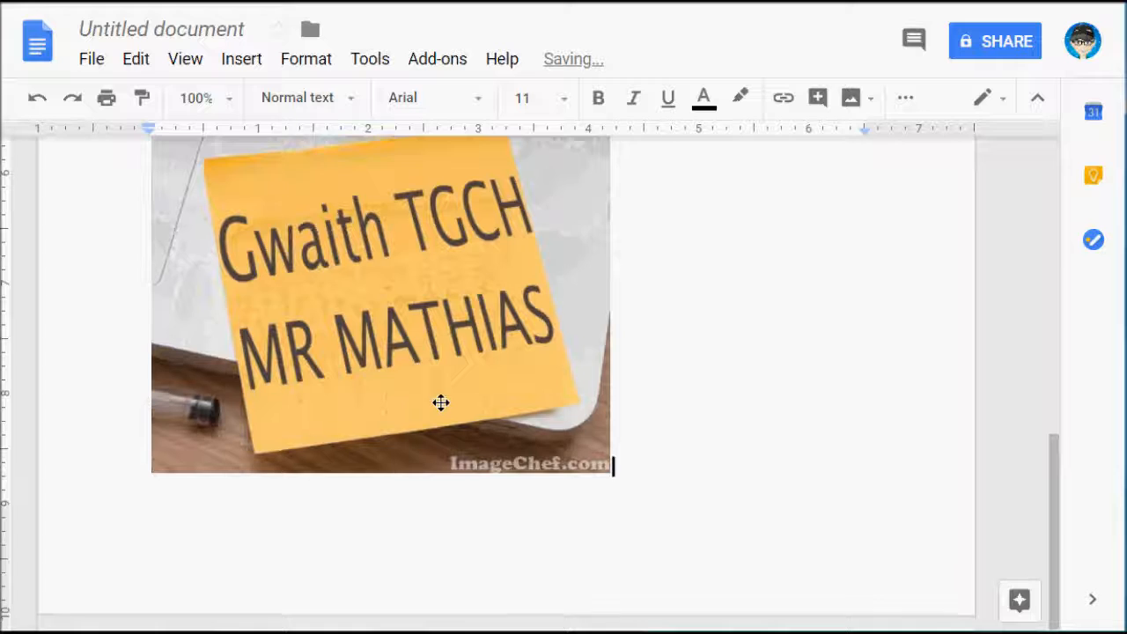
pyautogui.scroll(2, 445, 403)
pyautogui.scroll(-1, 443, 403)
pyautogui.scroll(-1, 443, 403)
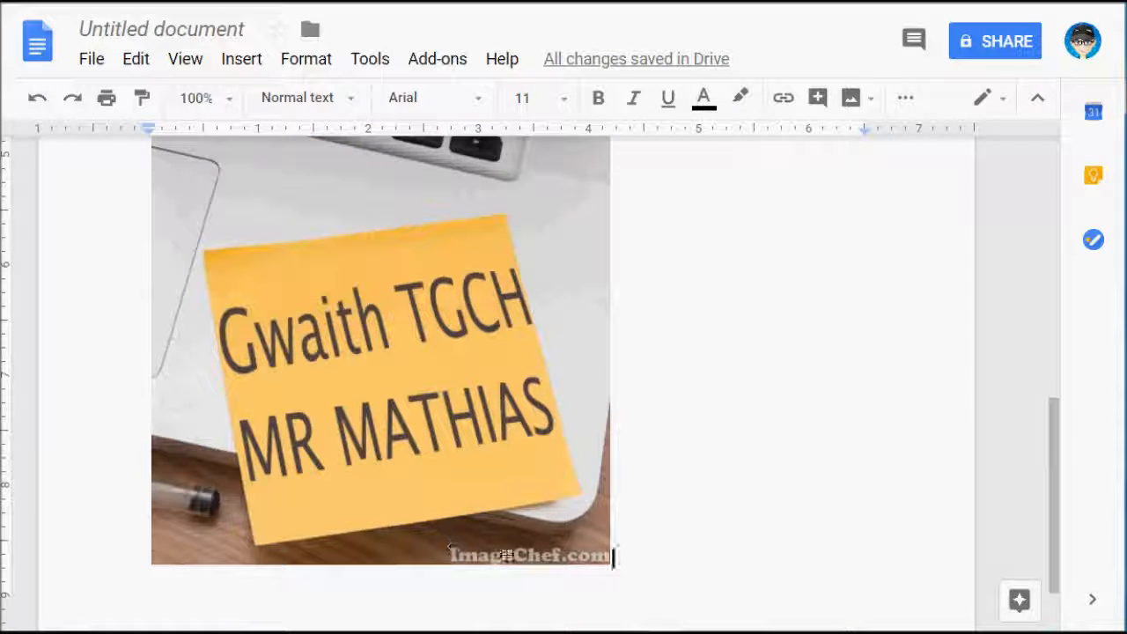
pyautogui.rightClick(391, 344)
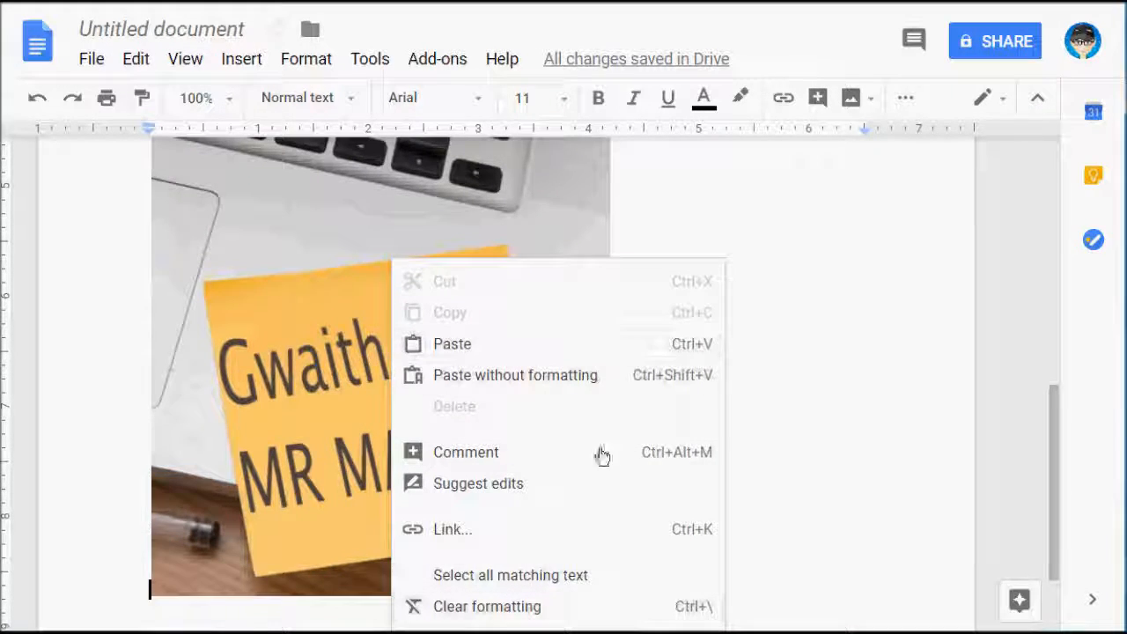
pyautogui.click(651, 378)
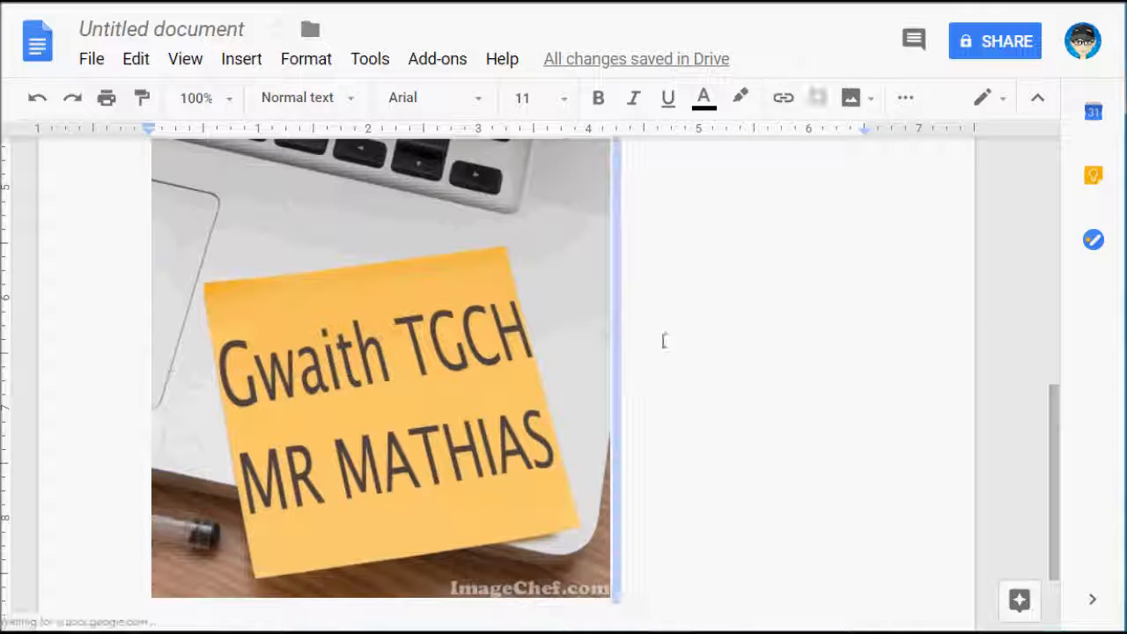
pyautogui.click(383, 360)
pyautogui.rightClick(383, 360)
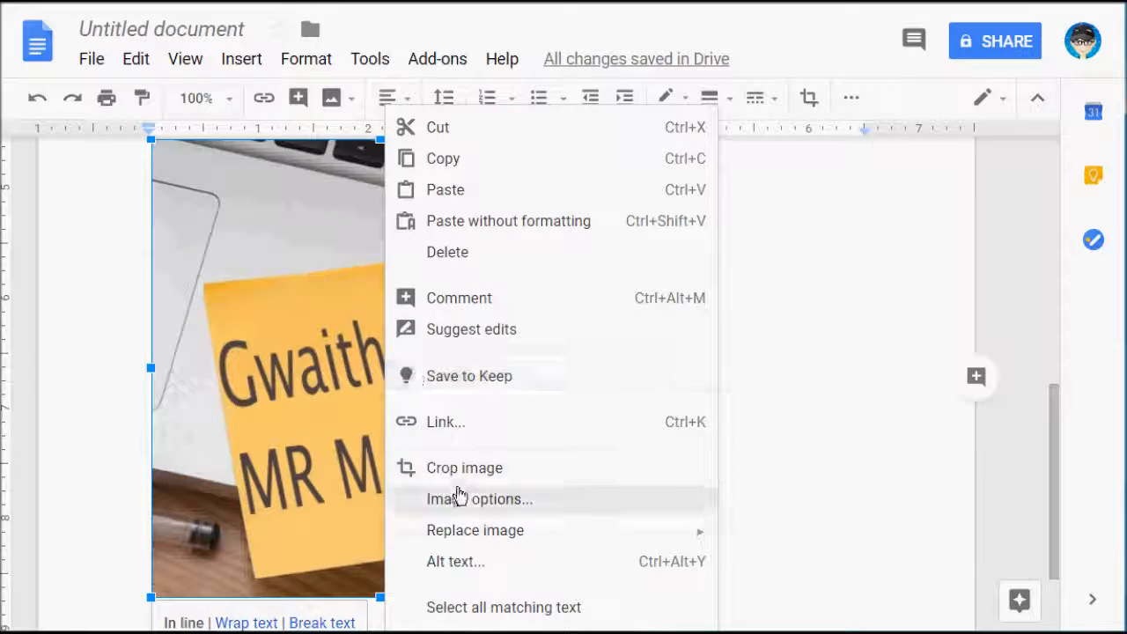
pyautogui.click(447, 469)
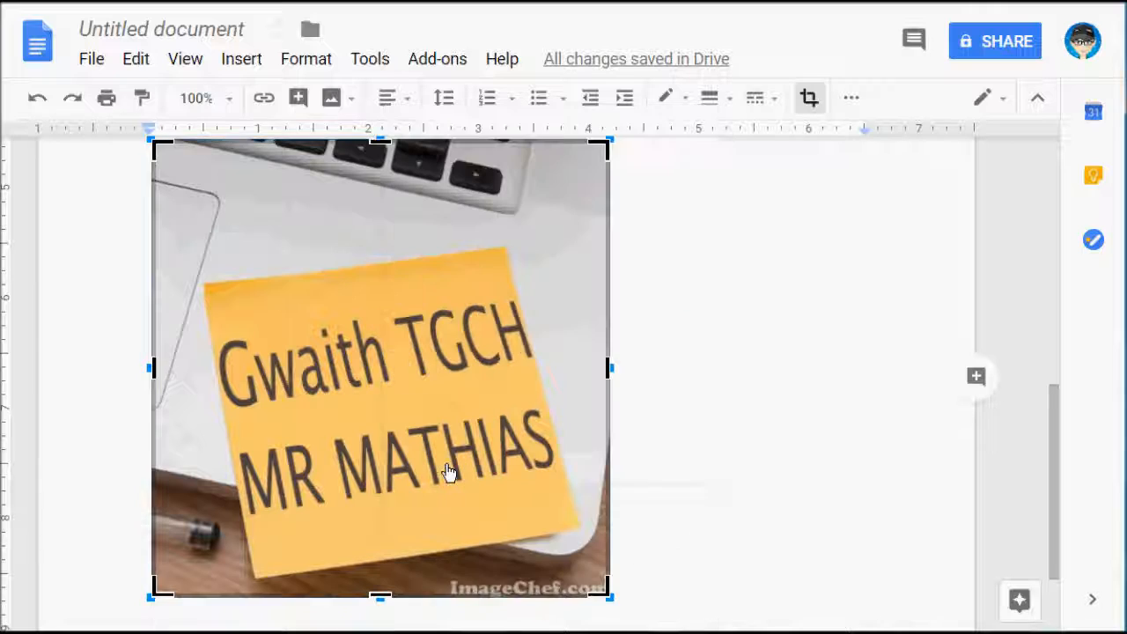
pyautogui.moveTo(379, 595); pyautogui.dragTo(381, 577)
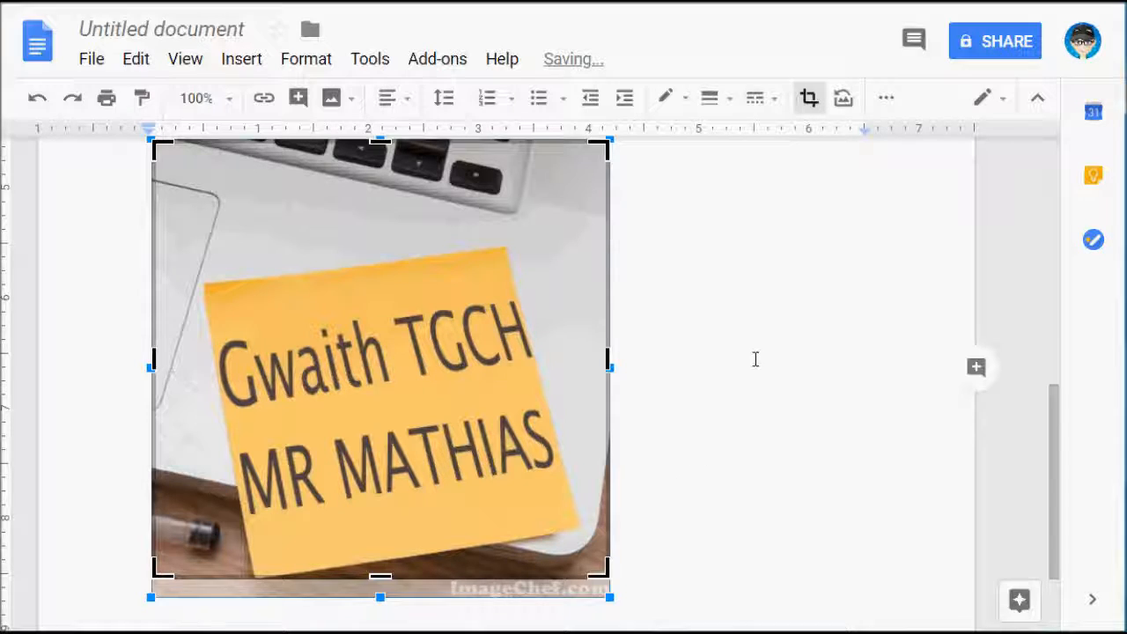
pyautogui.press('Return')
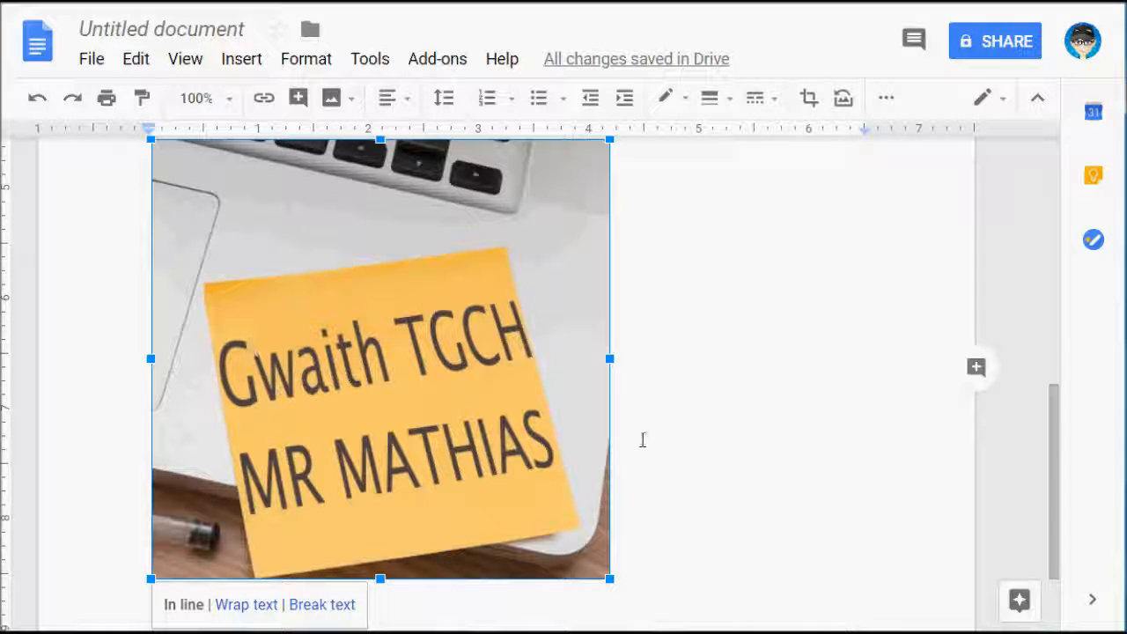
# - Shrink the note image proportionally so it sits beside the cake picture at about the same height
pyautogui.moveTo(609, 578); pyautogui.dragTo(475, 456)
pyautogui.scroll(4, 745, 441)
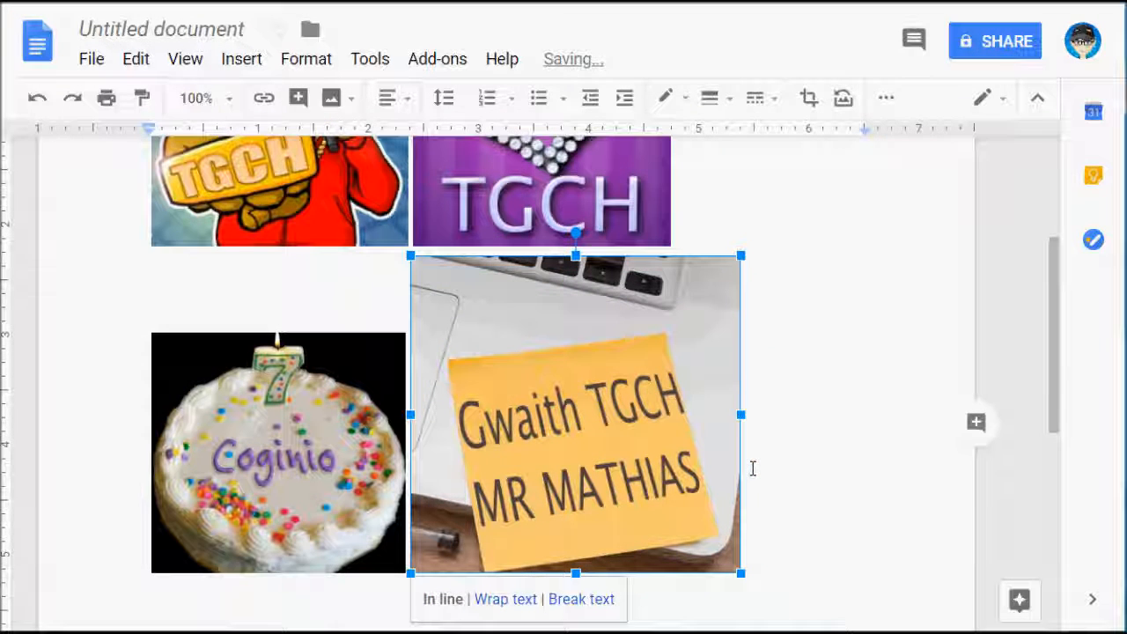
pyautogui.moveTo(740, 253); pyautogui.dragTo(662, 359)
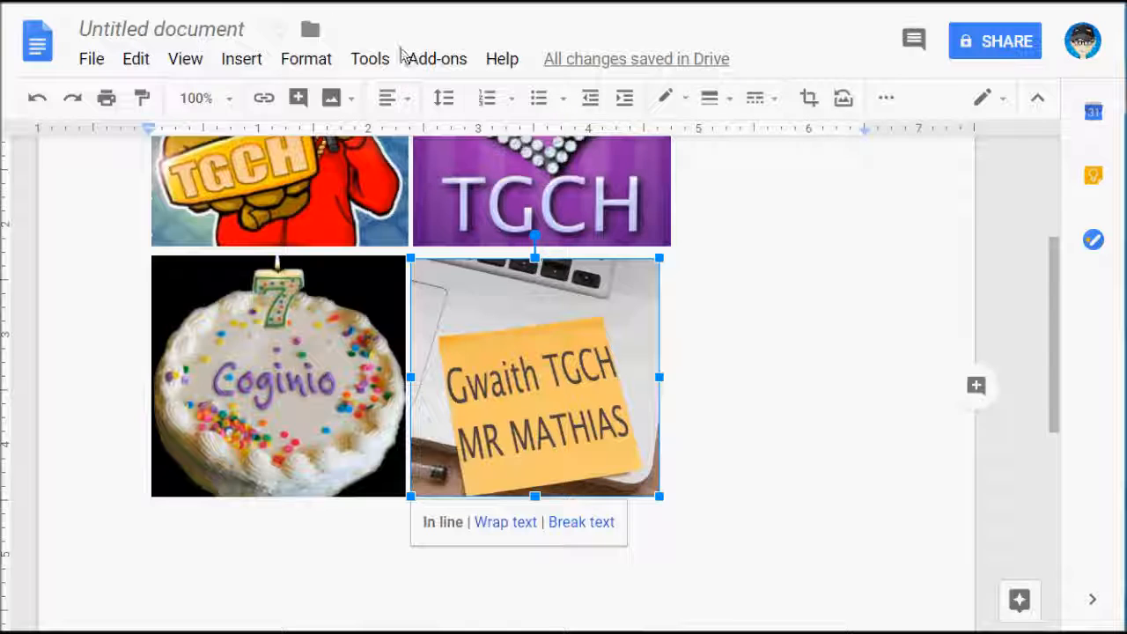
pyautogui.scroll(2, 483, 208)
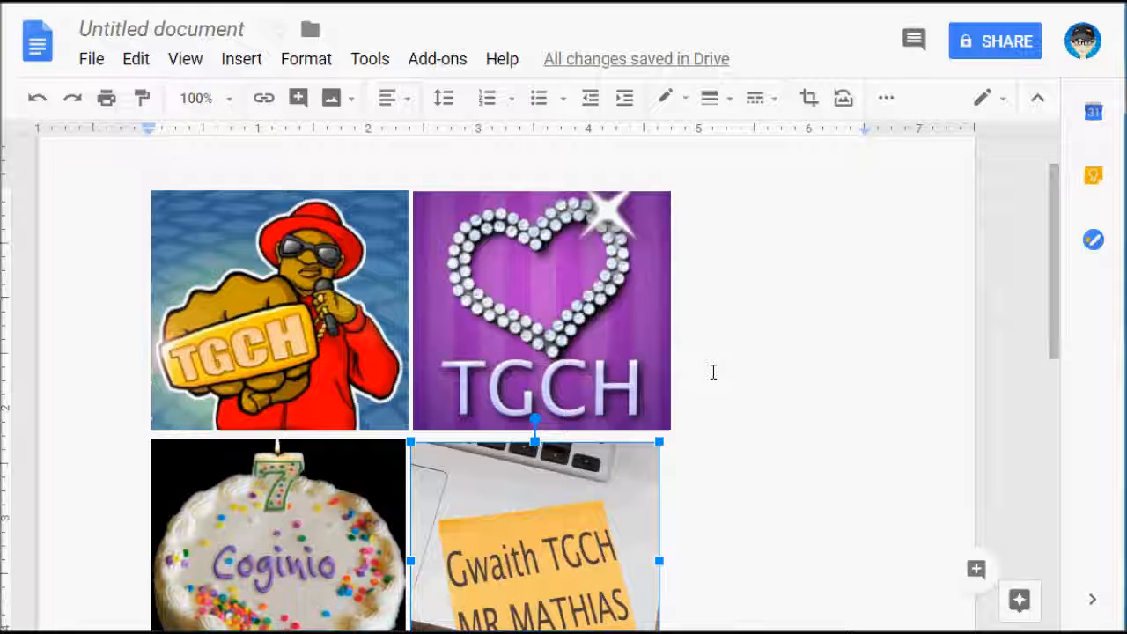
pyautogui.scroll(-2, 713, 372)
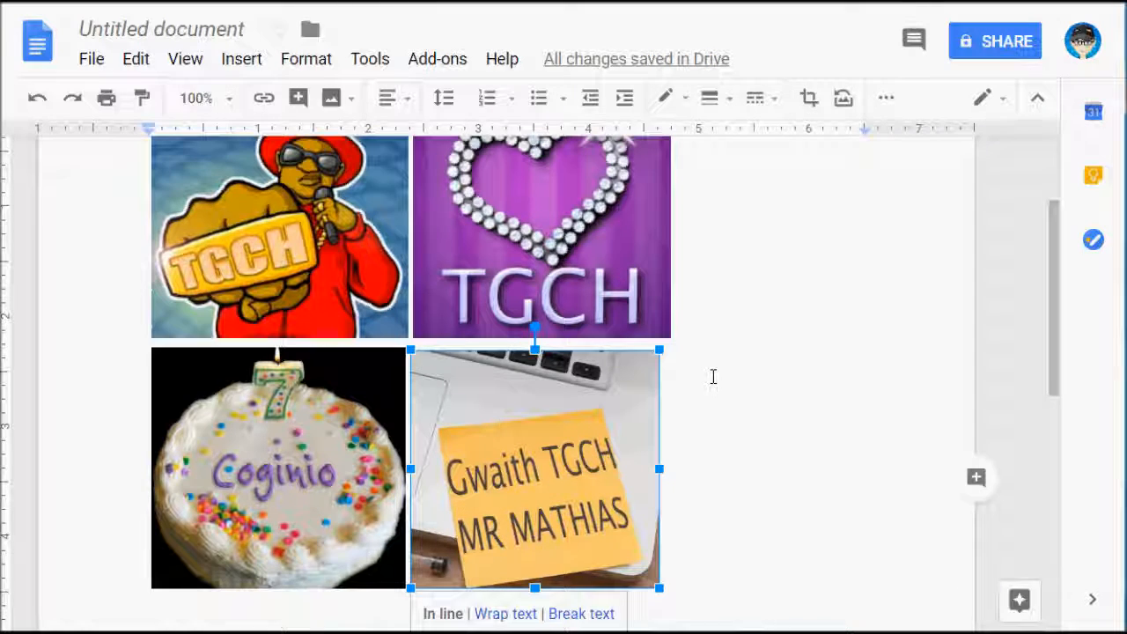